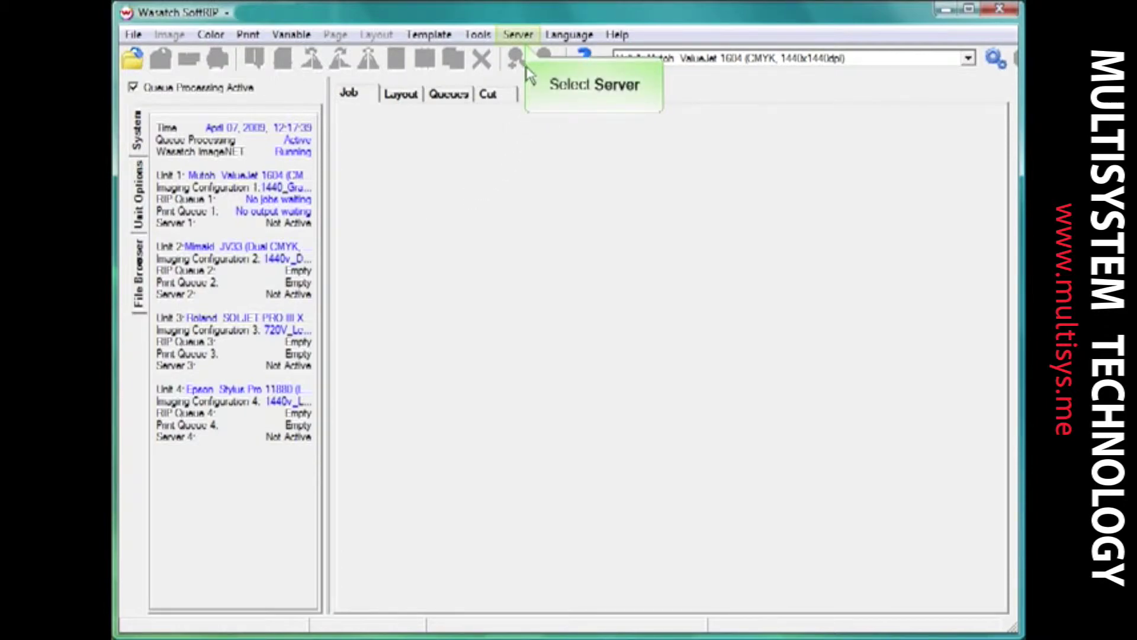
Step: Turn on Unit 1's hot folder, point it at C:\Mutoh ValueJet 1604, and save
{"action": "left_click", "coordinate": [528, 39]}
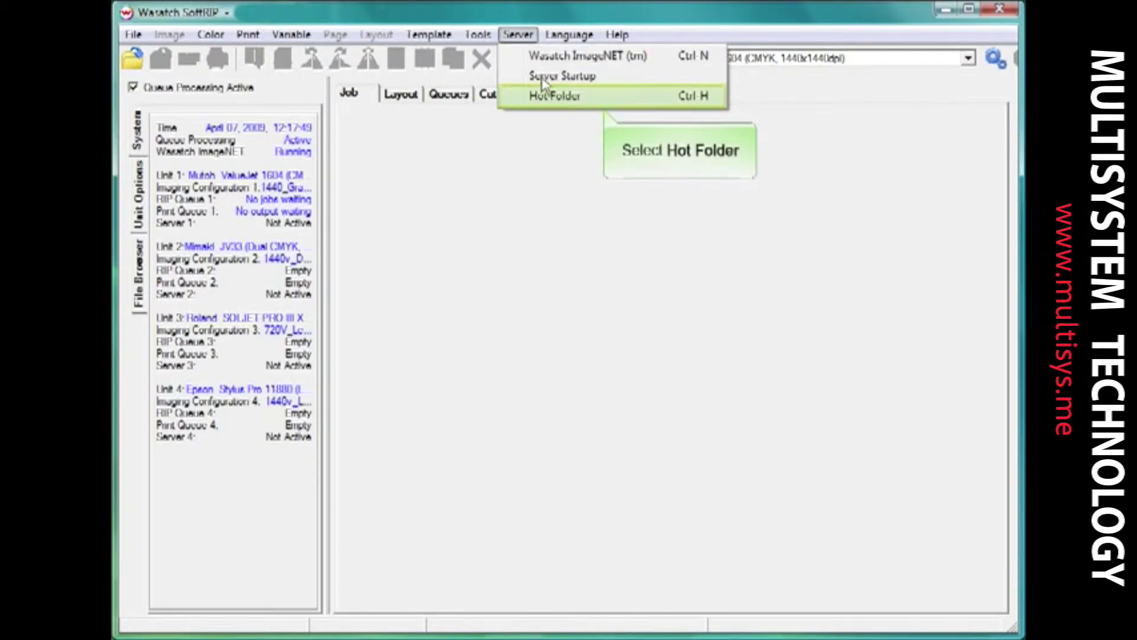
{"action": "left_click", "coordinate": [545, 101]}
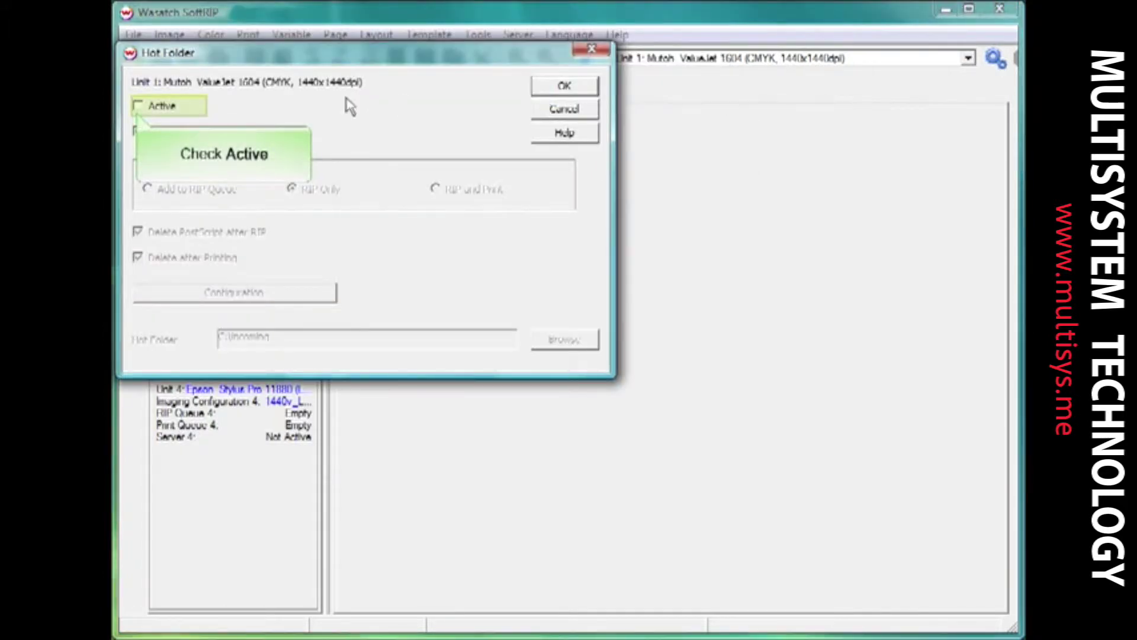
{"action": "left_click", "coordinate": [148, 105]}
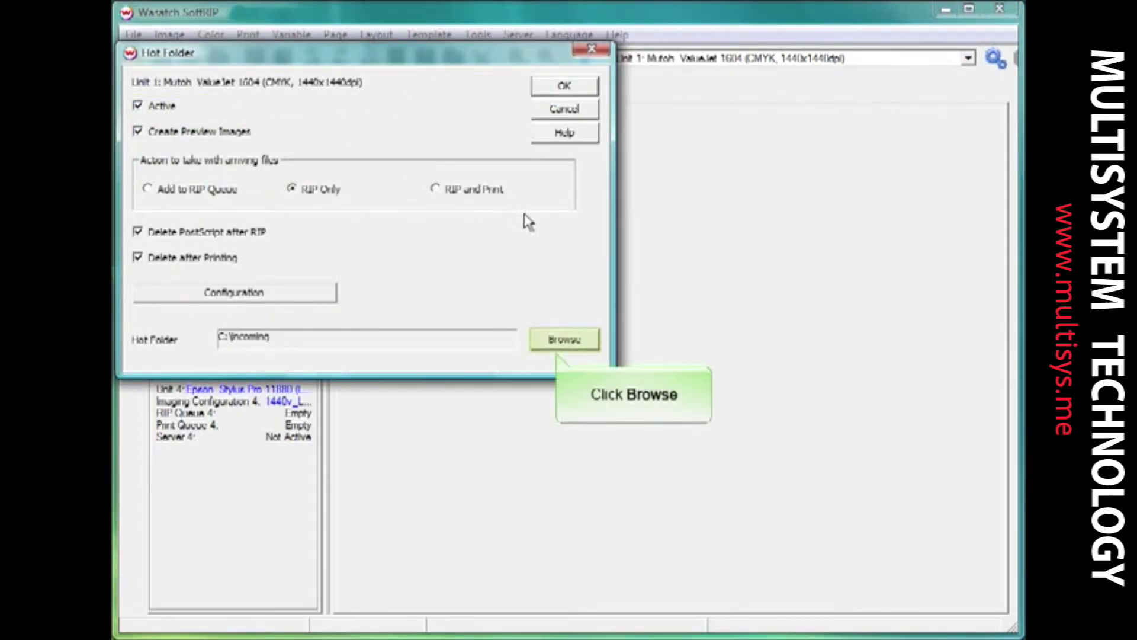
{"action": "left_click", "coordinate": [566, 339]}
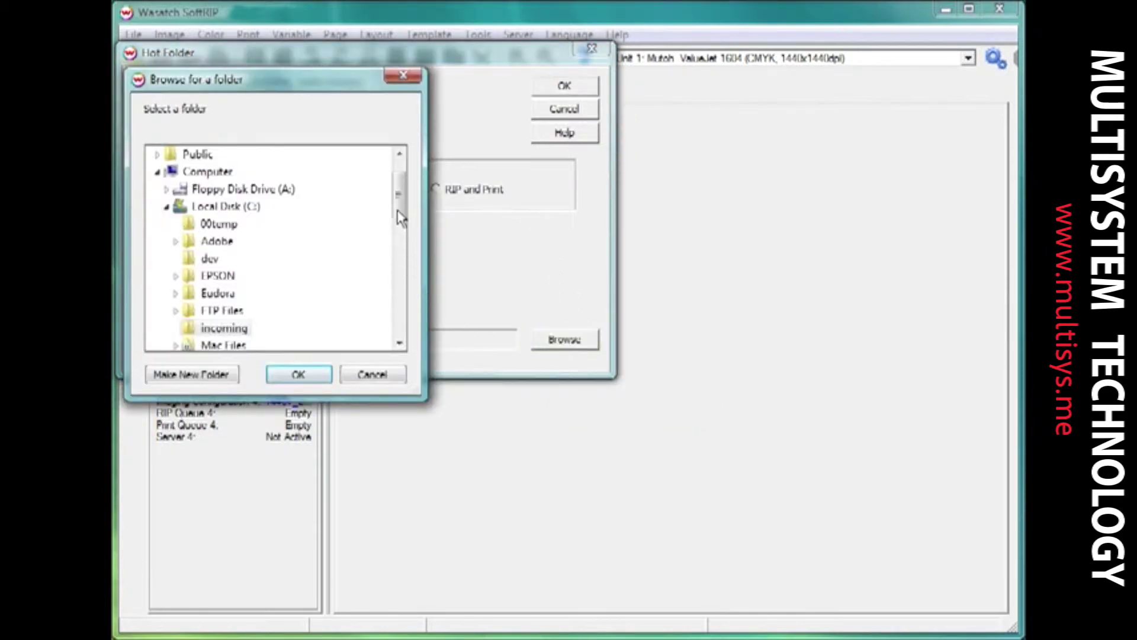
{"action": "left_click_drag", "start_coordinate": [399, 216], "coordinate": [400, 254]}
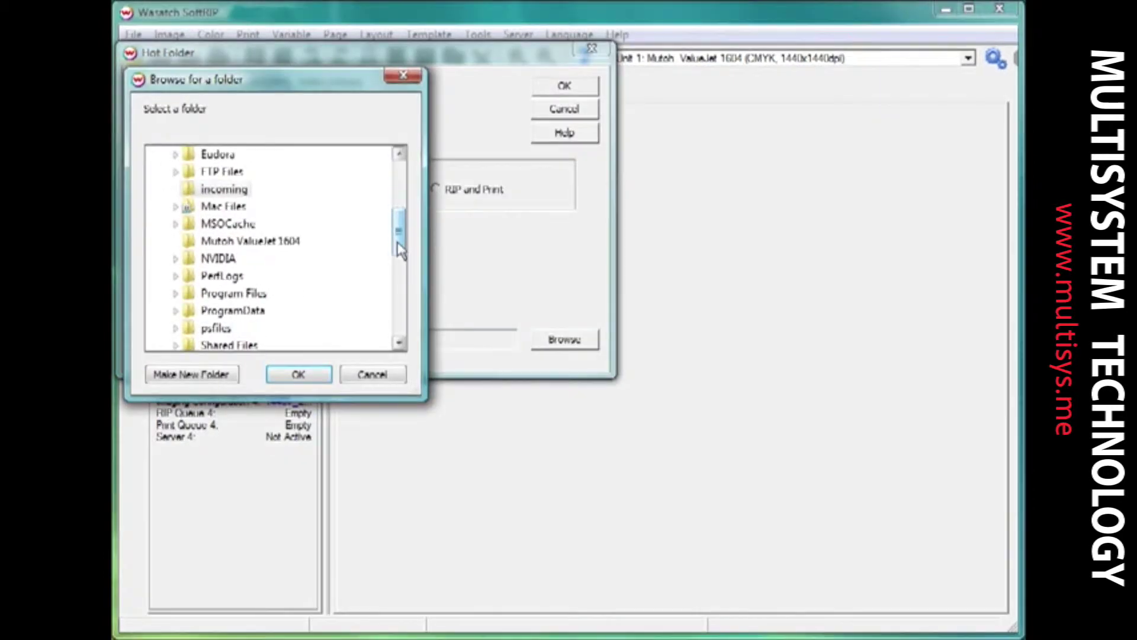
{"action": "left_click", "coordinate": [270, 243]}
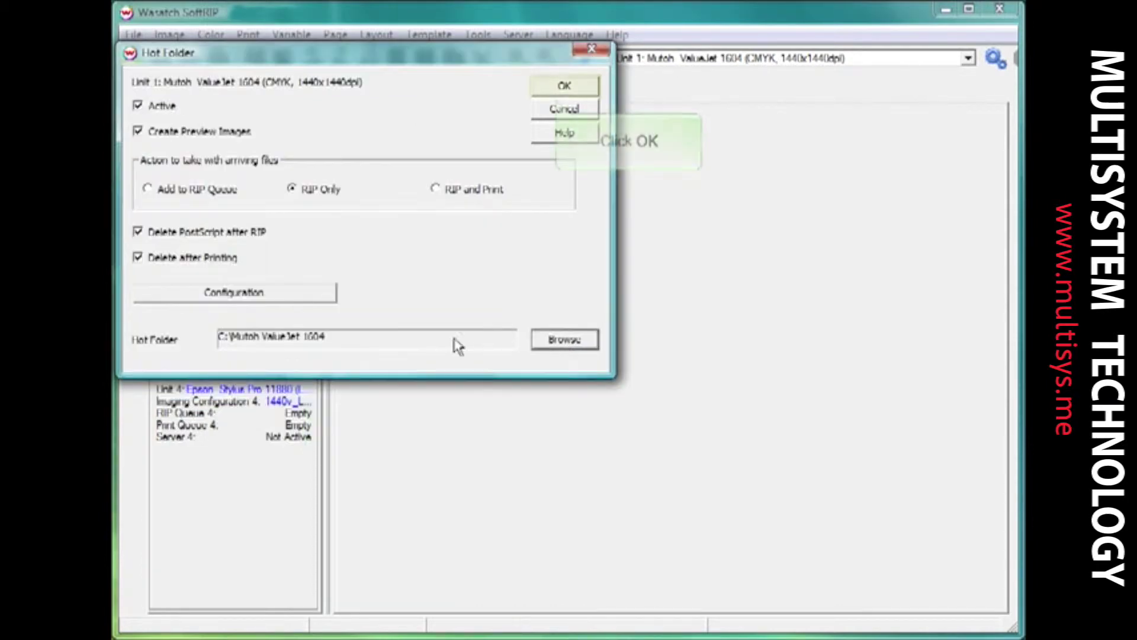
{"action": "left_click", "coordinate": [299, 374]}
{"action": "left_click", "coordinate": [562, 86]}
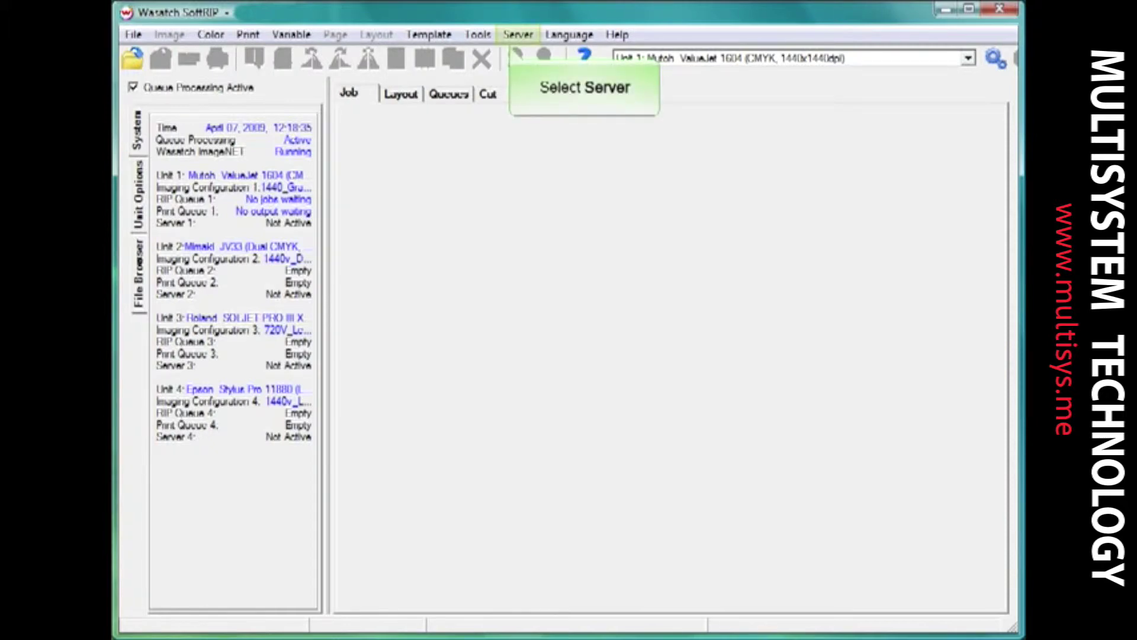
Step: Launch Wasatch ImageNET (tm) from the Server menu to show the status page
{"action": "left_click", "coordinate": [521, 35]}
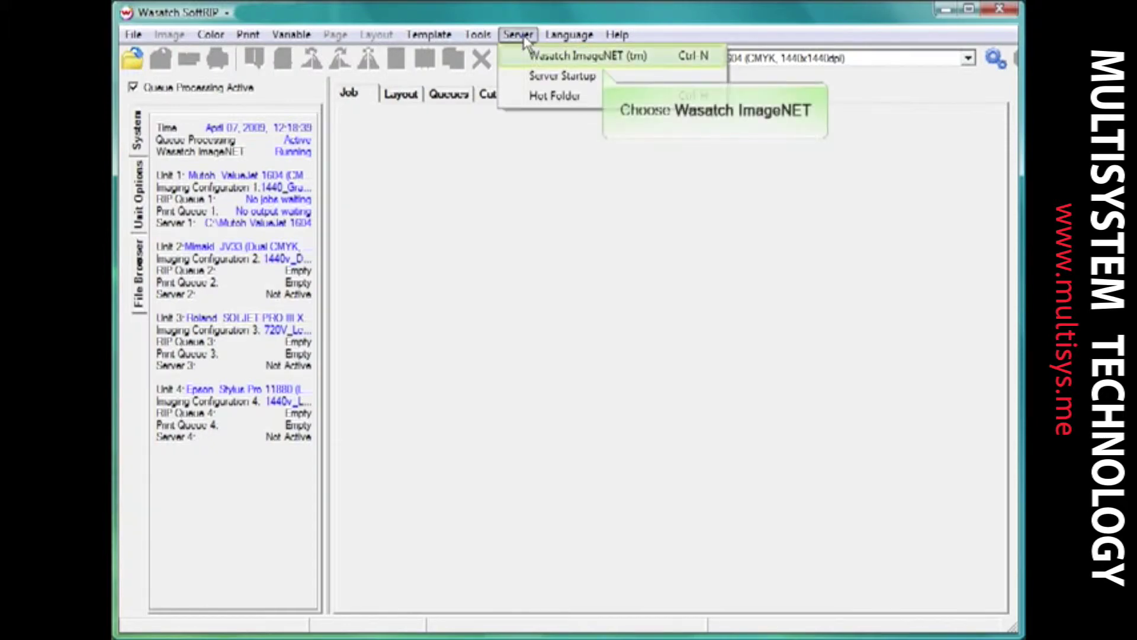
{"action": "left_click", "coordinate": [536, 59]}
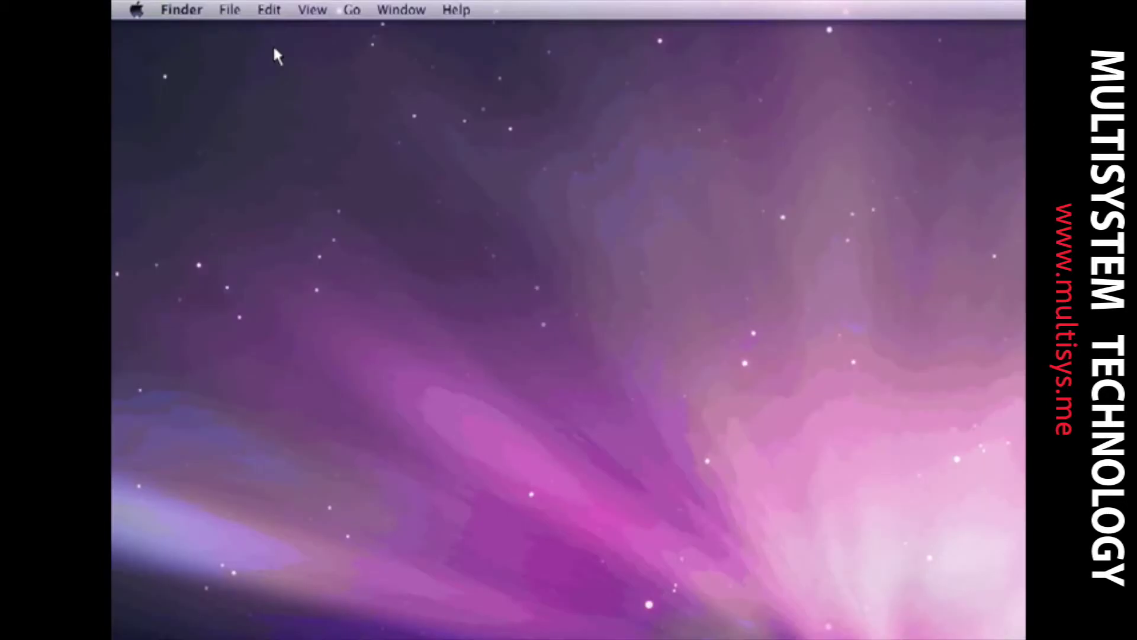
Step: Go to System Preferences' Print & Fax pane and start adding a printer
{"action": "left_click", "coordinate": [137, 11]}
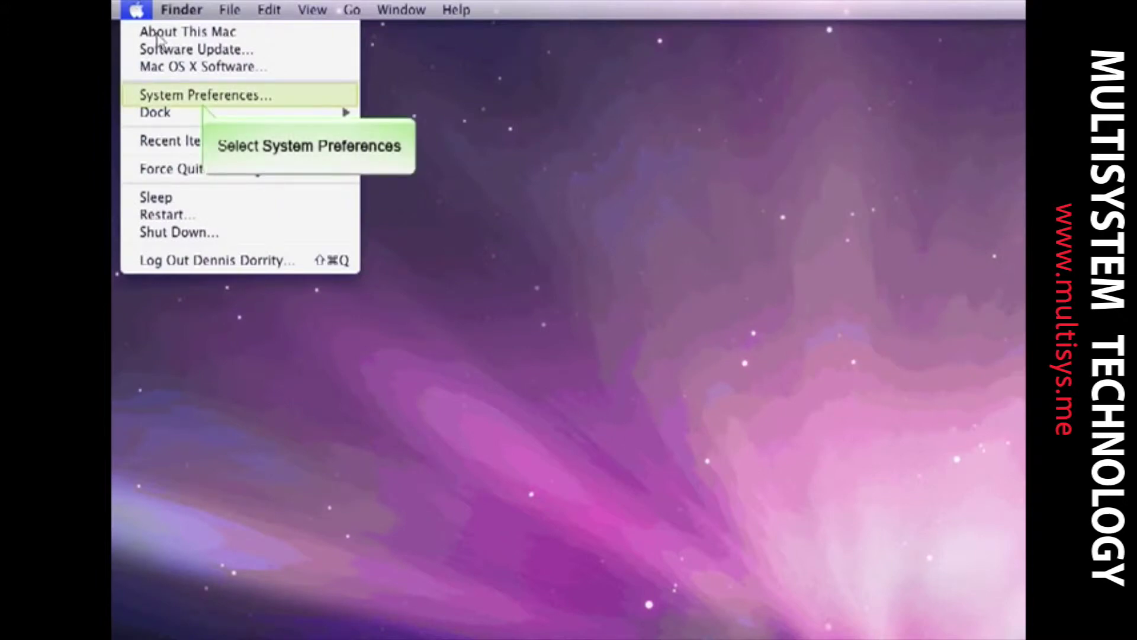
{"action": "left_click", "coordinate": [166, 95]}
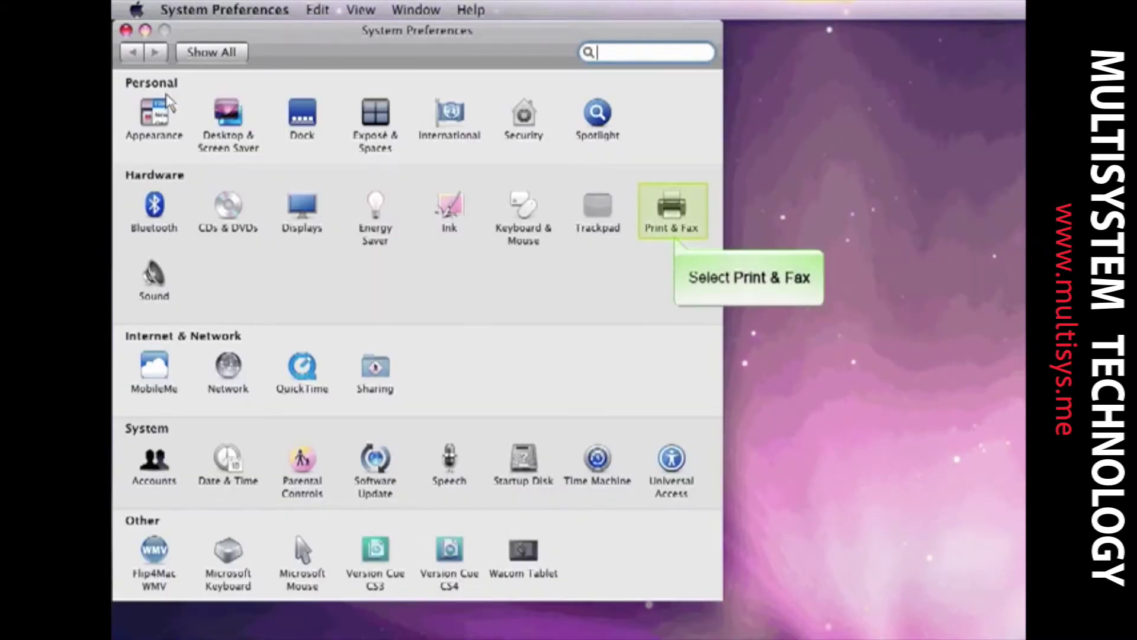
{"action": "left_click", "coordinate": [681, 217]}
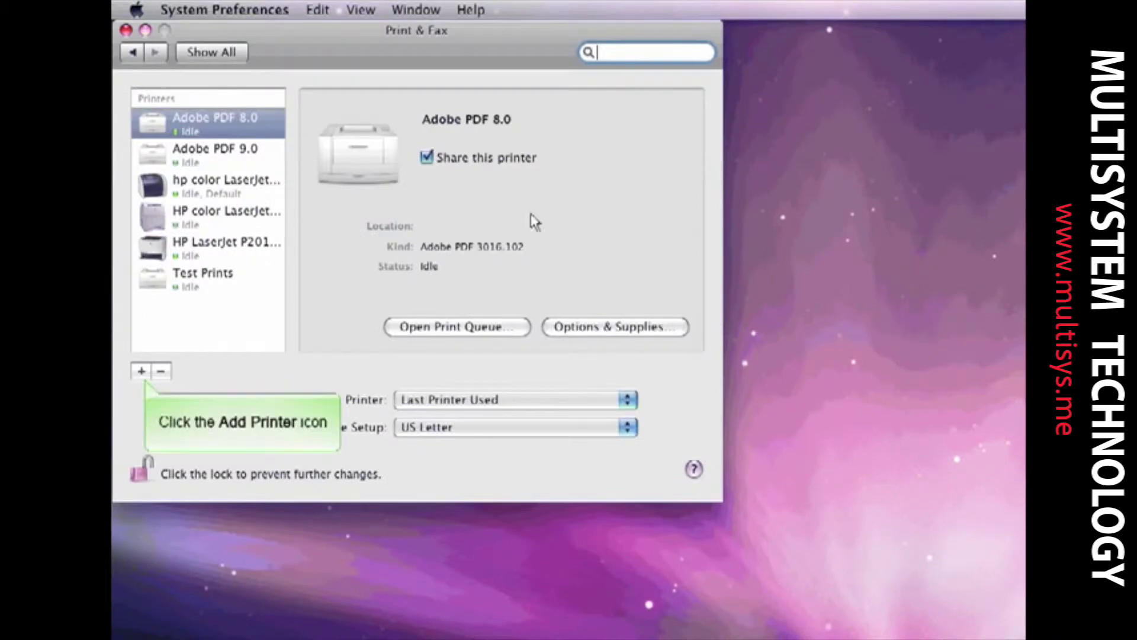
{"action": "left_click", "coordinate": [142, 372]}
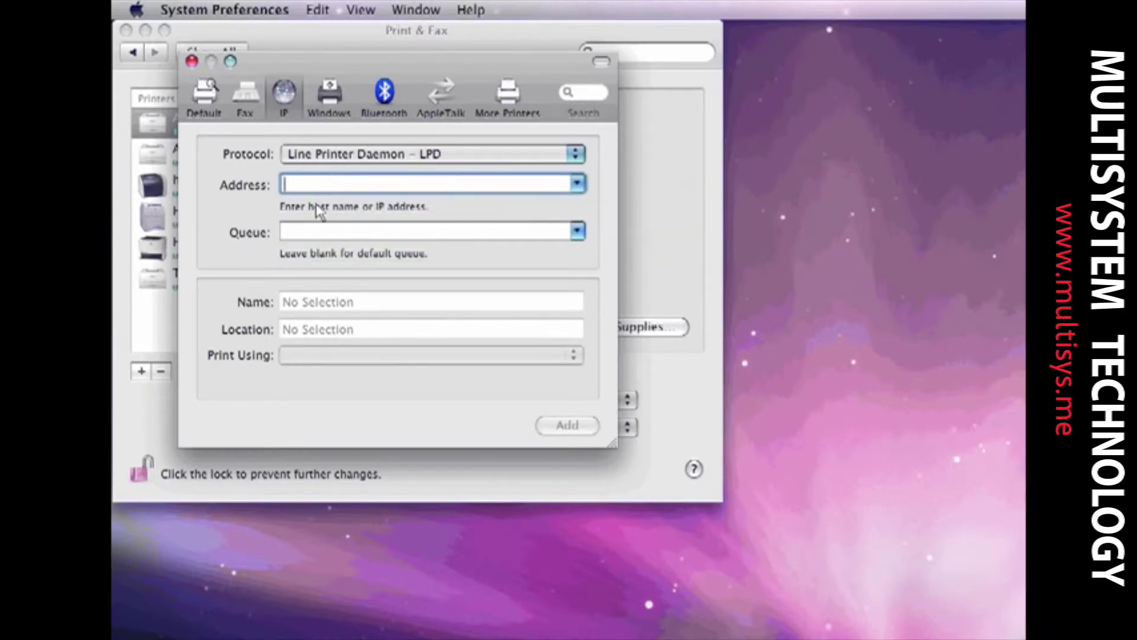
Step: Enter LPD address 192.168.0.152, queue 1, and printer name Mutoh VJ 1604
{"action": "type", "text": "192.168.0.152"}
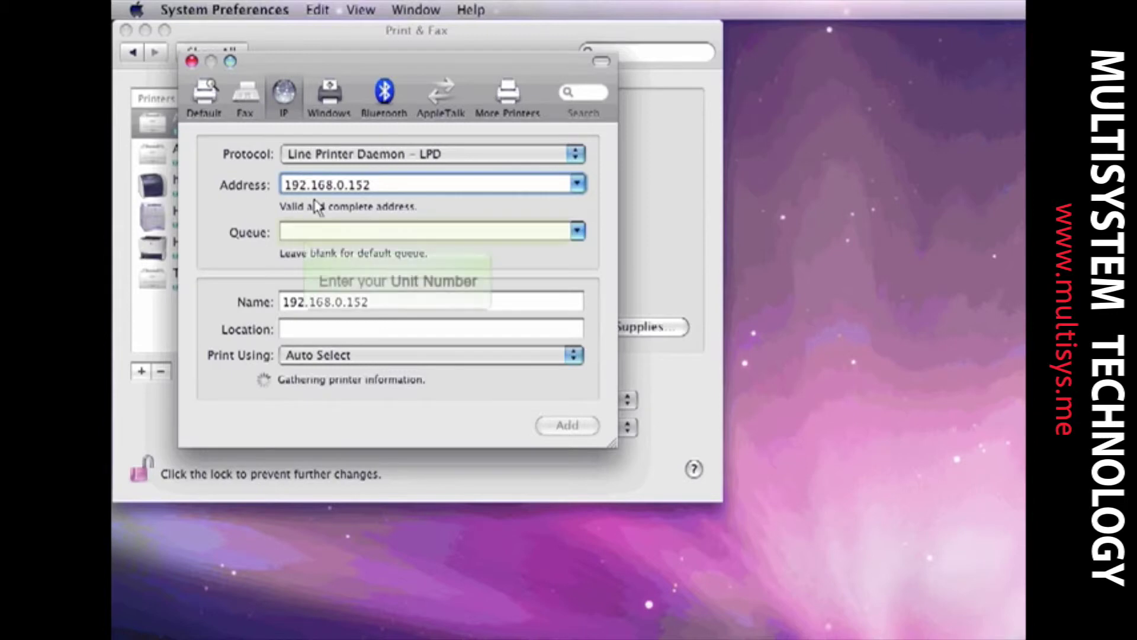
{"action": "left_click", "coordinate": [286, 238]}
{"action": "type", "text": "1"}
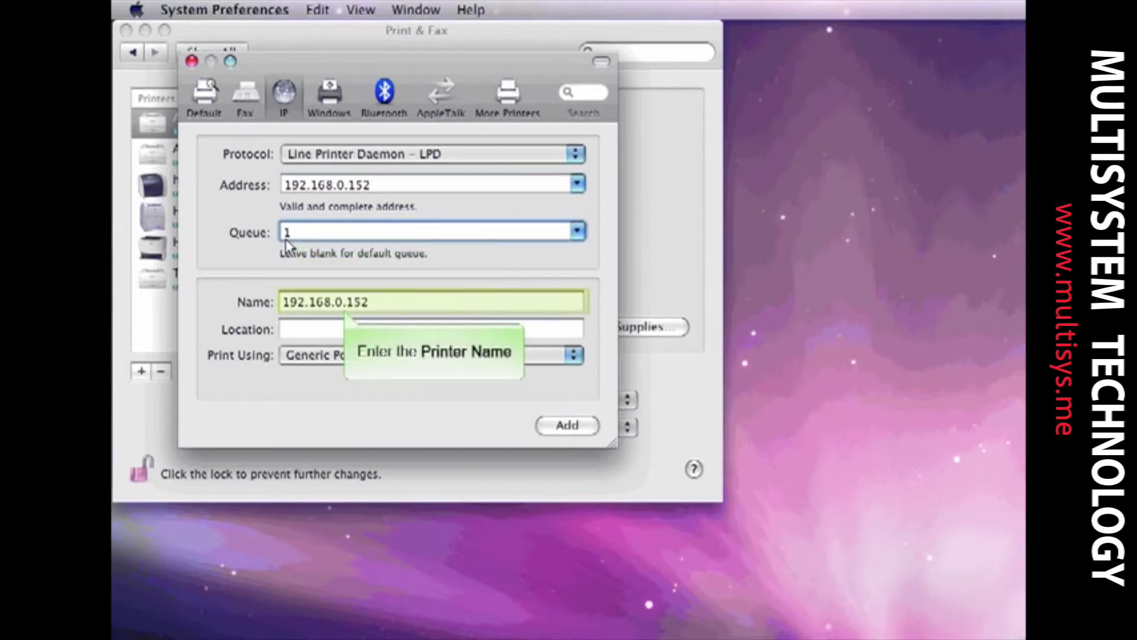
{"action": "triple_click", "coordinate": [286, 306]}
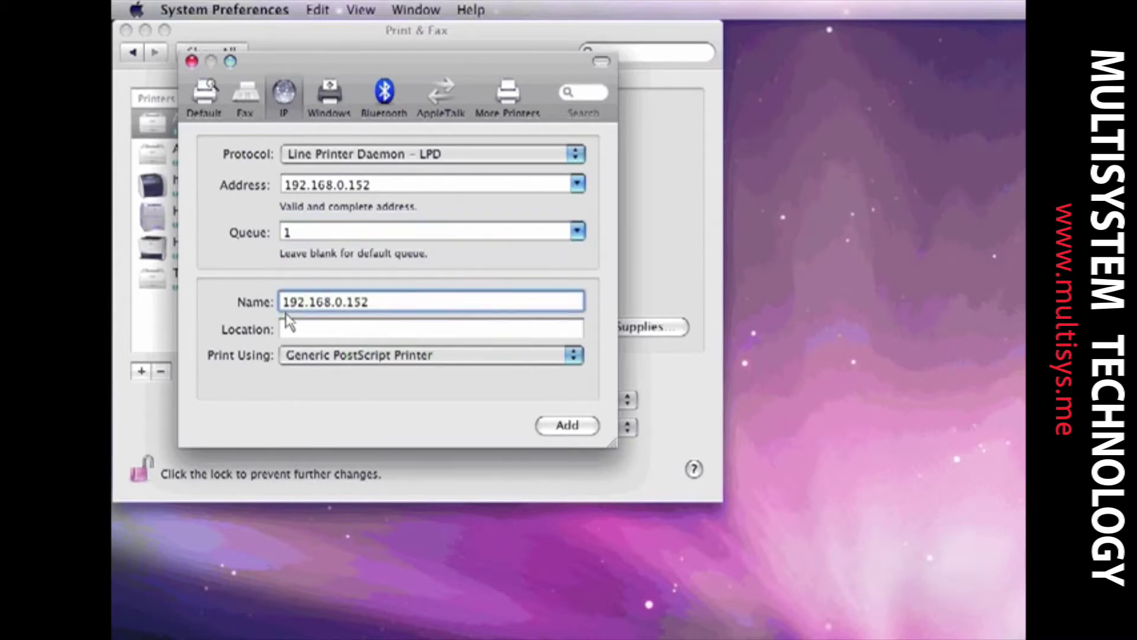
{"action": "key", "text": "BackSpace"}
{"action": "type", "text": "Mutoh VJ 1604"}
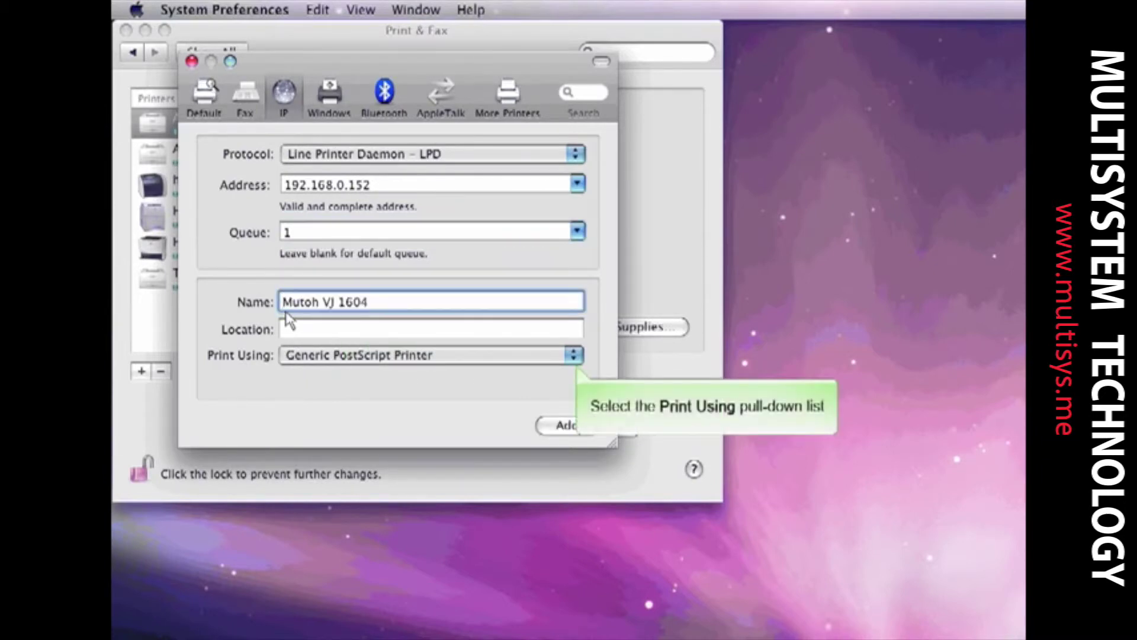
{"action": "left_click", "coordinate": [574, 355]}
Step: Add Mutoh VJ 1604 using the PPDs > Mac > mvj1604.ppd driver, then close printer settings
{"action": "left_click", "coordinate": [305, 399]}
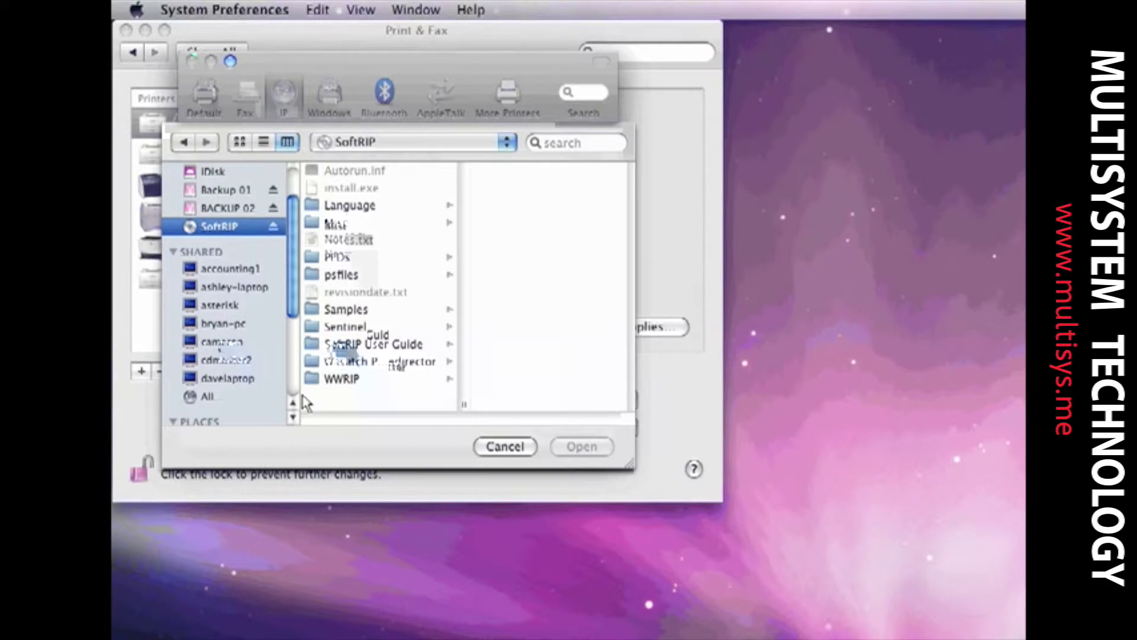
{"action": "left_click", "coordinate": [332, 258]}
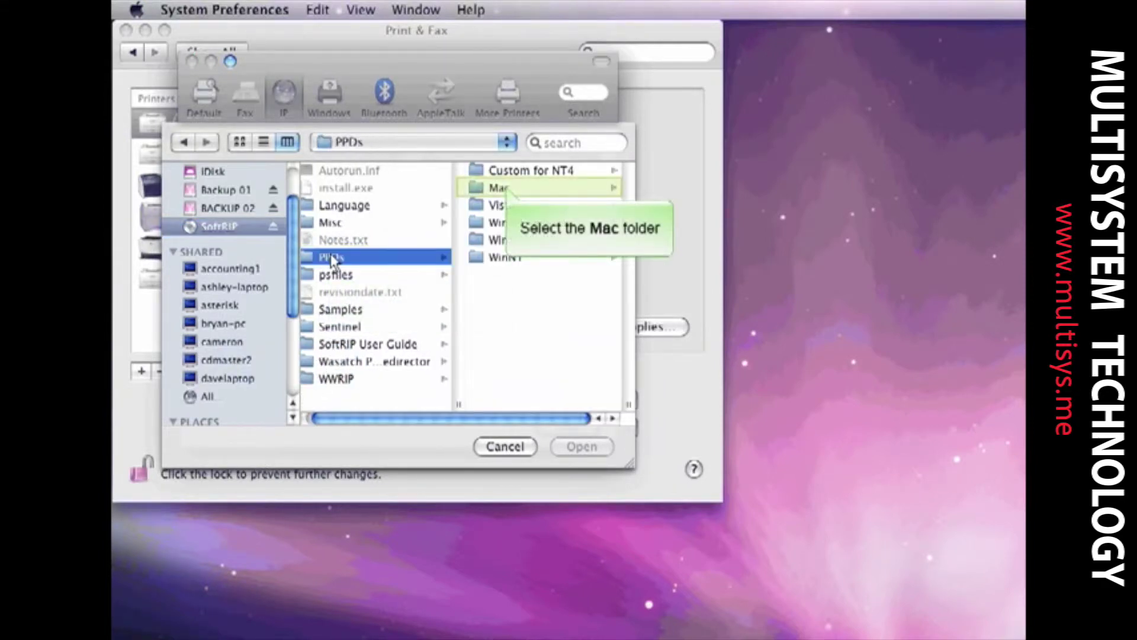
{"action": "left_click", "coordinate": [497, 187]}
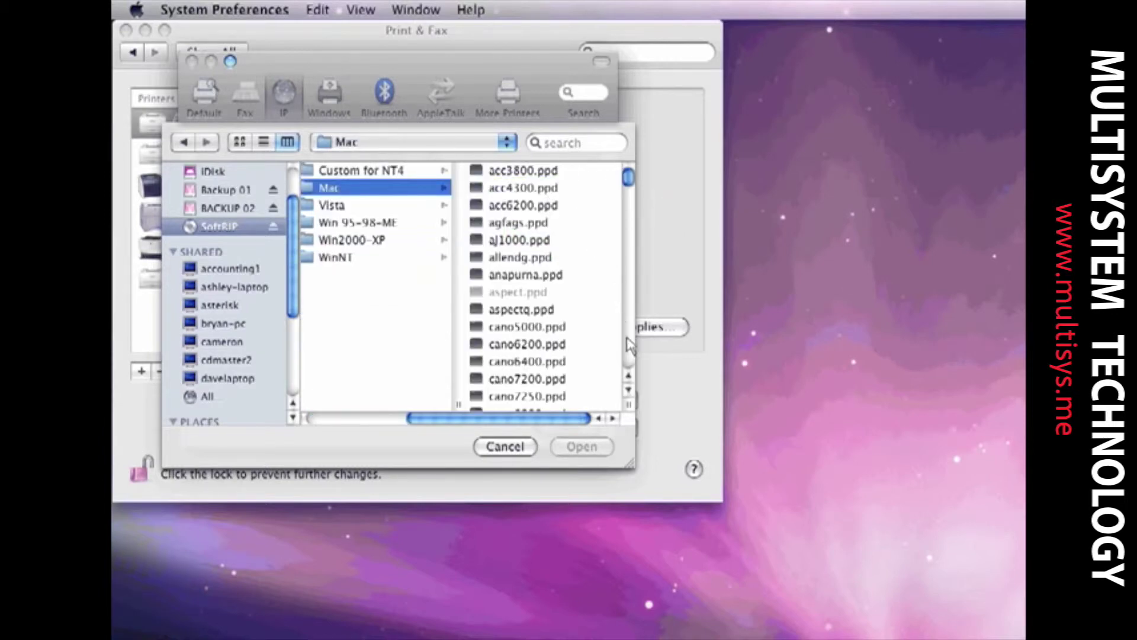
{"action": "scroll", "coordinate": [545, 297], "scroll_direction": "down", "scroll_amount": 15}
{"action": "left_click", "coordinate": [521, 279]}
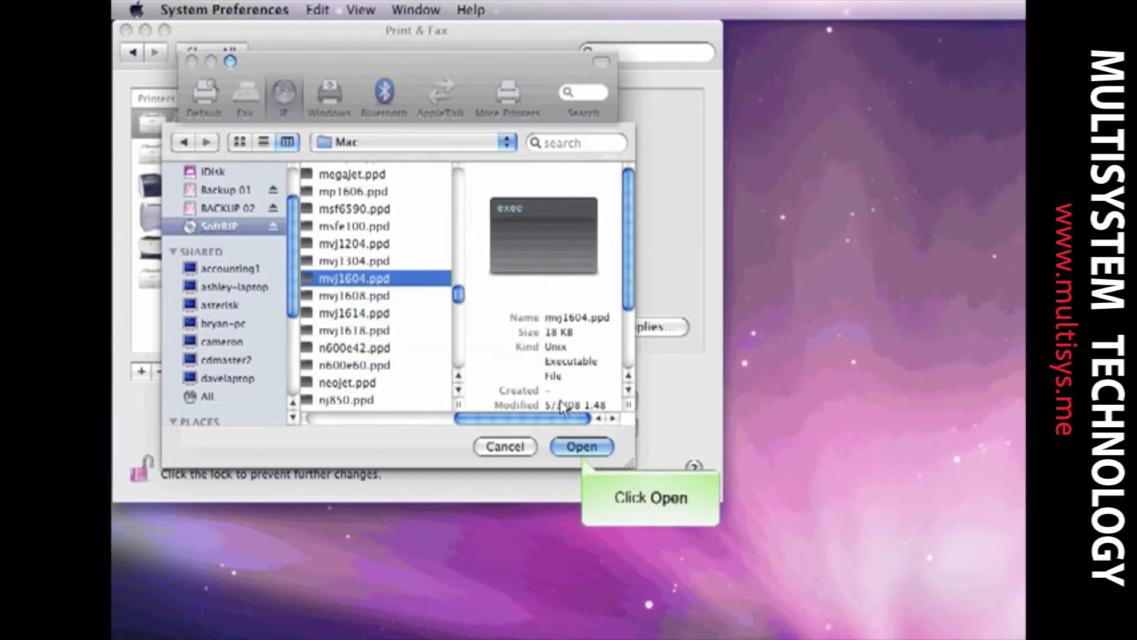
{"action": "left_click", "coordinate": [574, 447]}
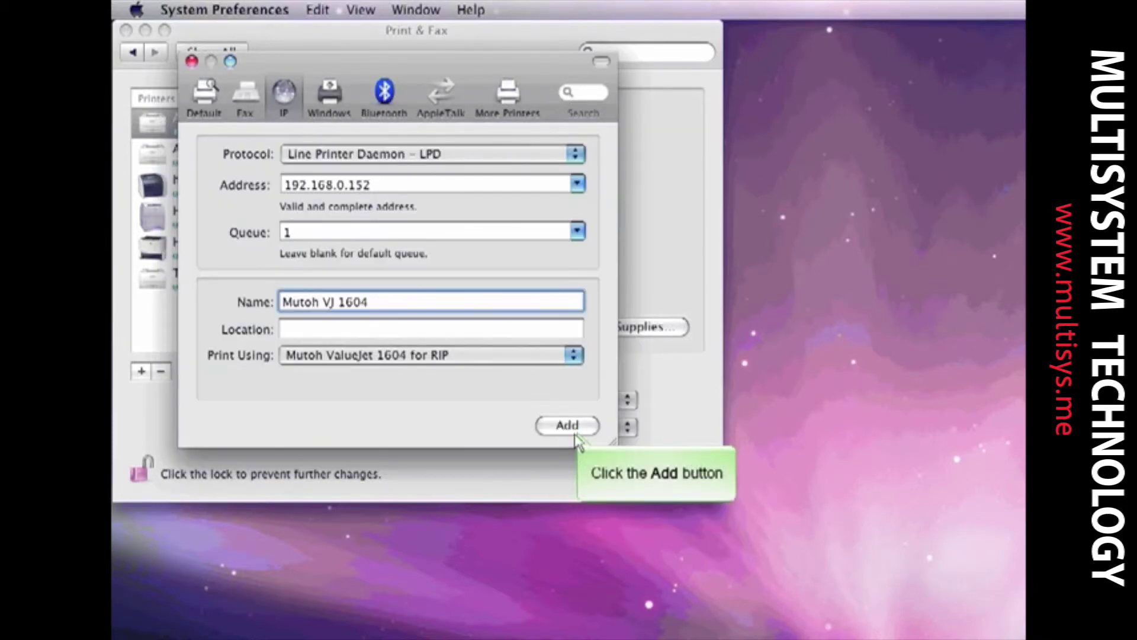
{"action": "left_click", "coordinate": [568, 426]}
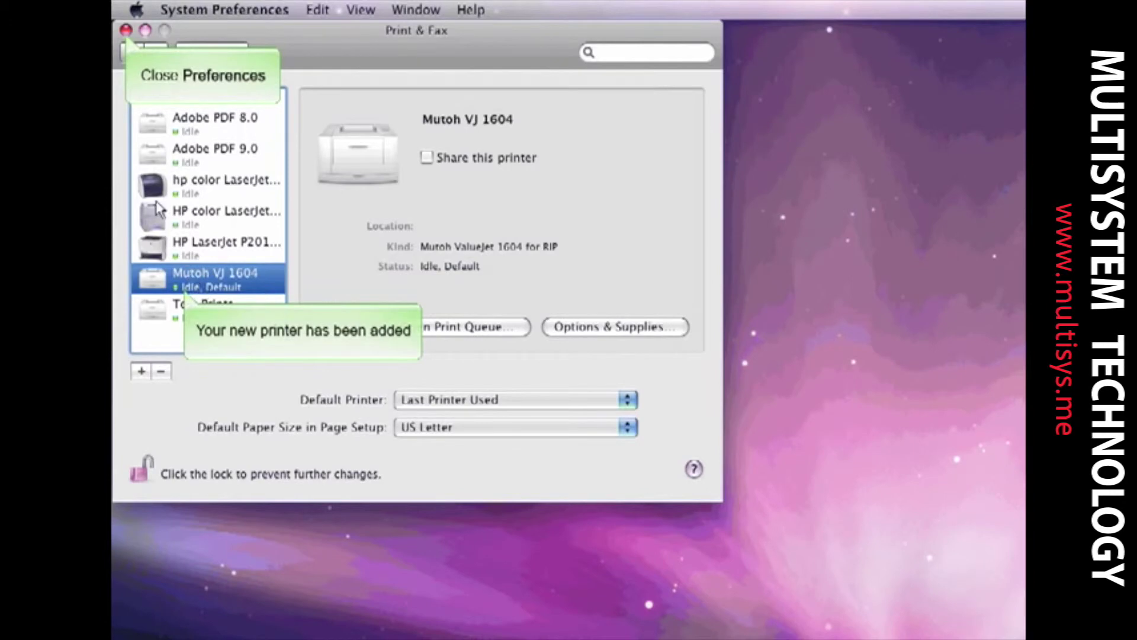
{"action": "left_click", "coordinate": [126, 30]}
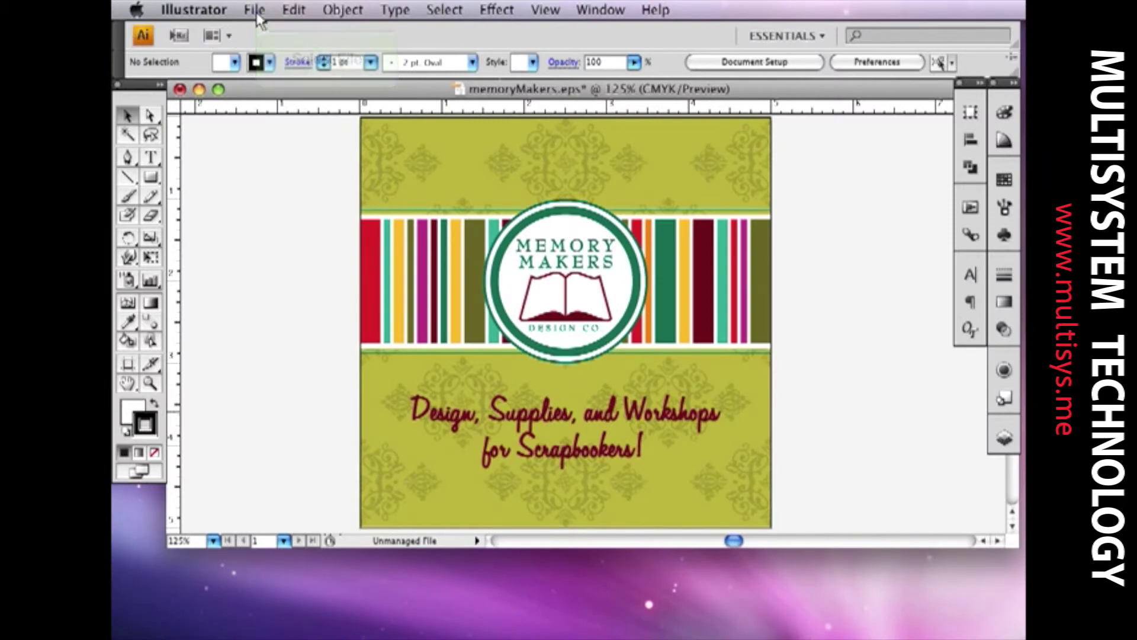
Step: Print memoryMakers.eps to the Mutoh VJ 1604 printer and quit Illustrator
{"action": "left_click", "coordinate": [256, 10]}
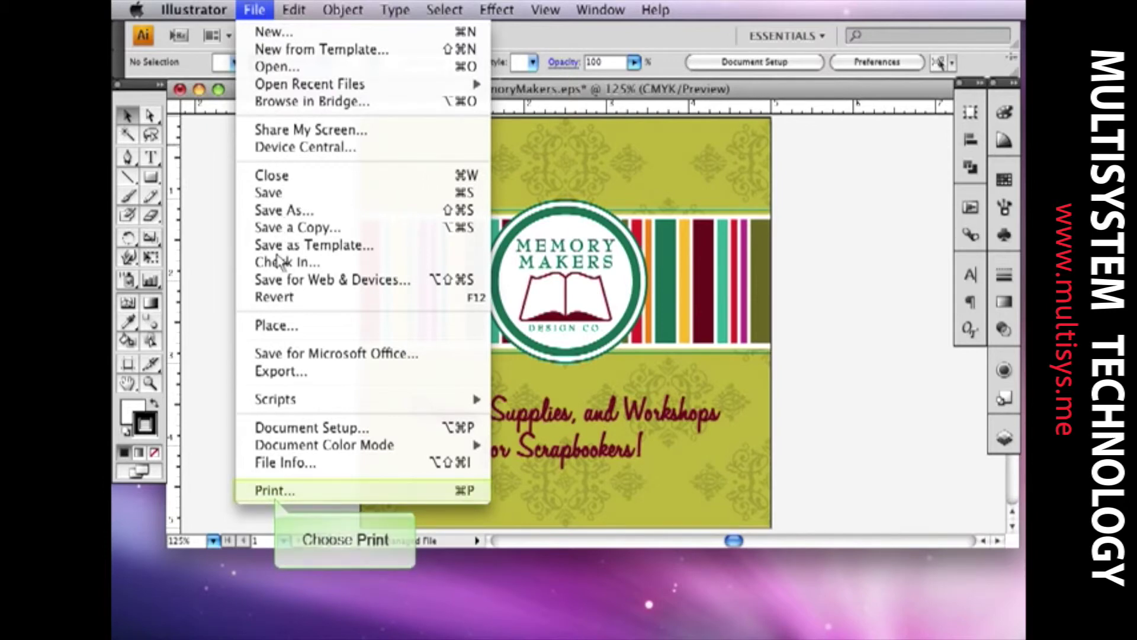
{"action": "left_click", "coordinate": [282, 487]}
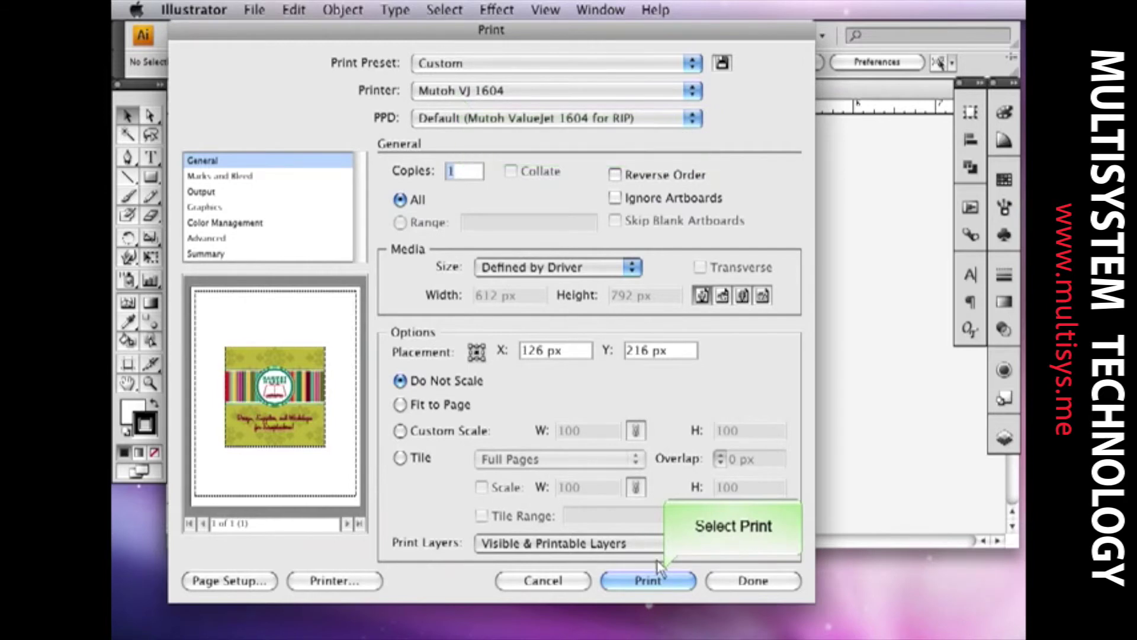
{"action": "left_click", "coordinate": [659, 578]}
{"action": "key", "text": "super+q"}
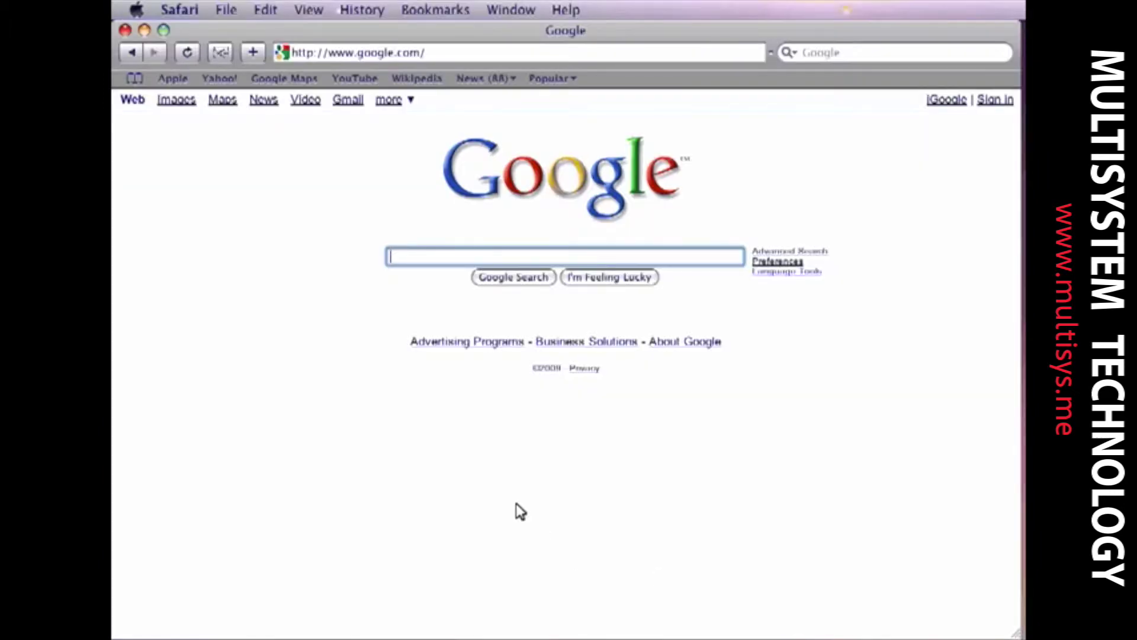
Step: Load 192.168.0.152 in Safari to reach the SoftRIP status page
{"action": "left_click", "coordinate": [421, 60]}
{"action": "type", "text": "192.168.0.152"}
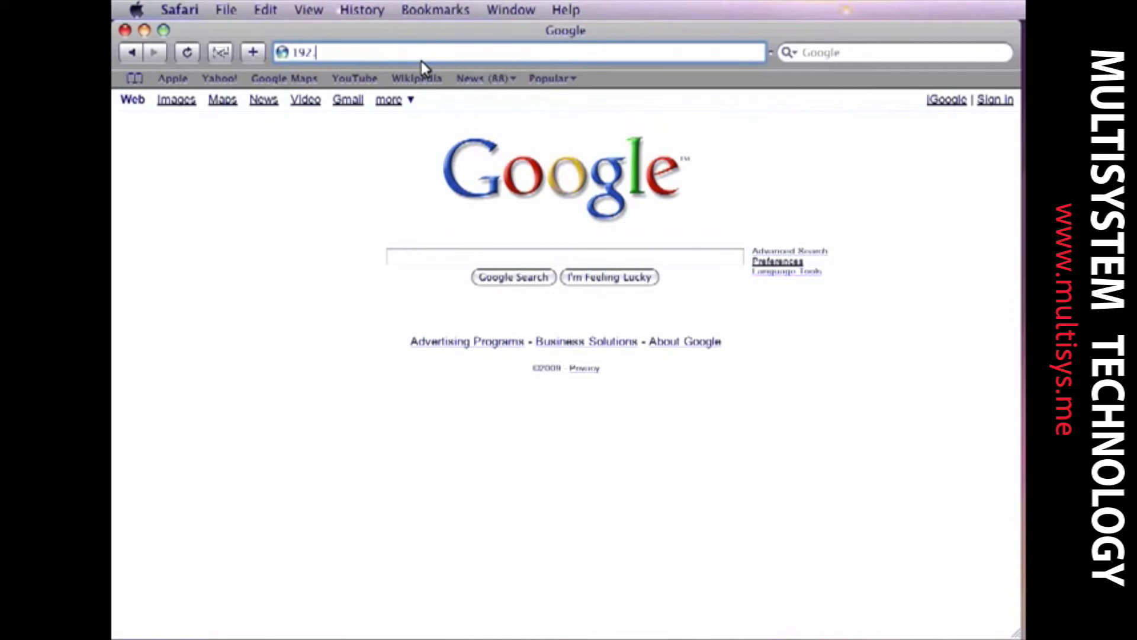
{"action": "key", "text": "Return"}
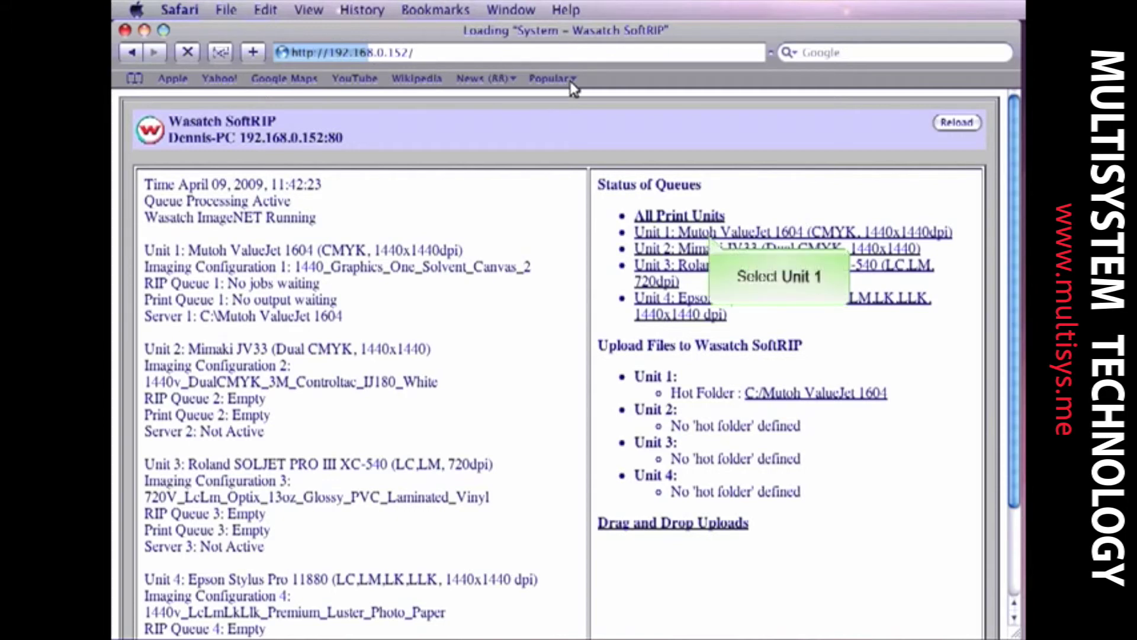
Step: Open Unit 1: Mutoh ValueJet 1604, then the memoryMakers_eps_000_000 RIP Queue job
{"action": "left_click", "coordinate": [684, 234]}
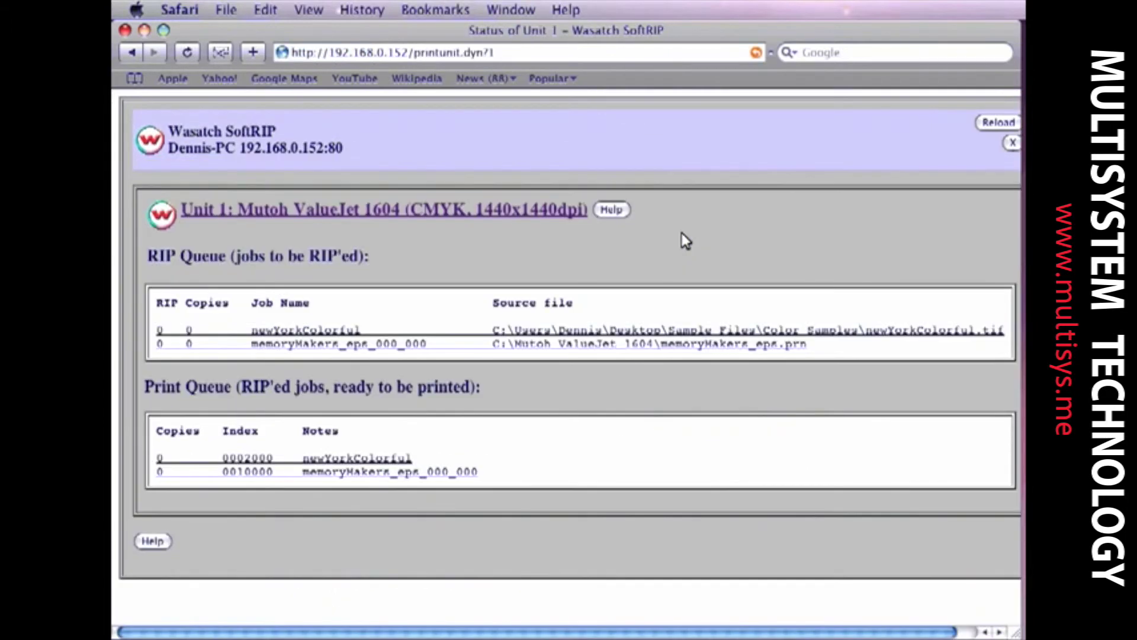
{"action": "left_click", "coordinate": [294, 346]}
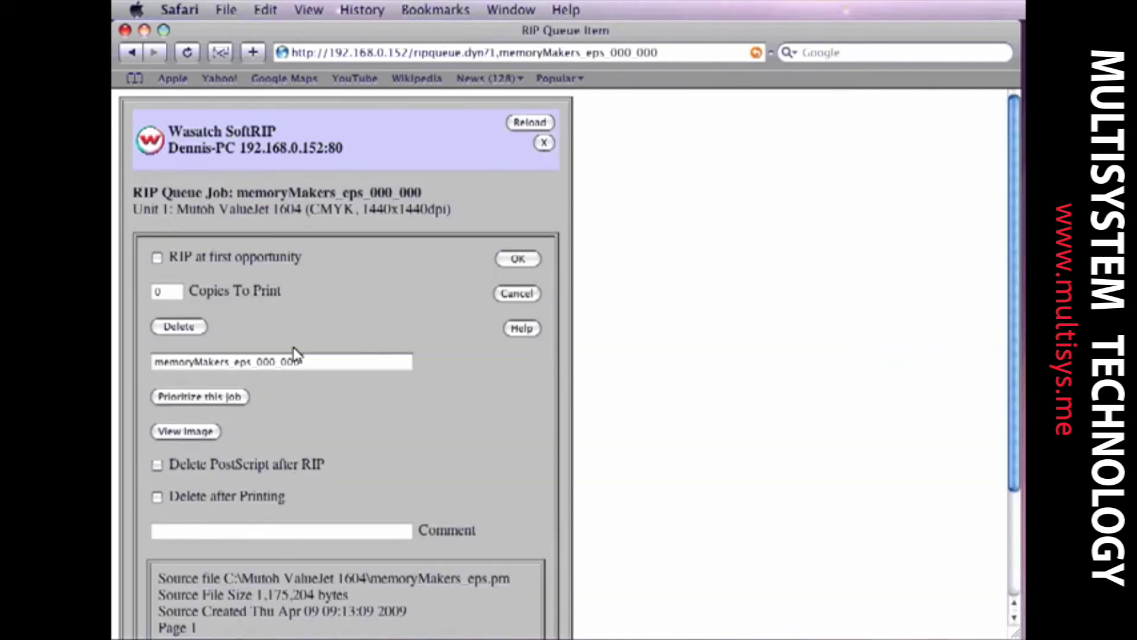